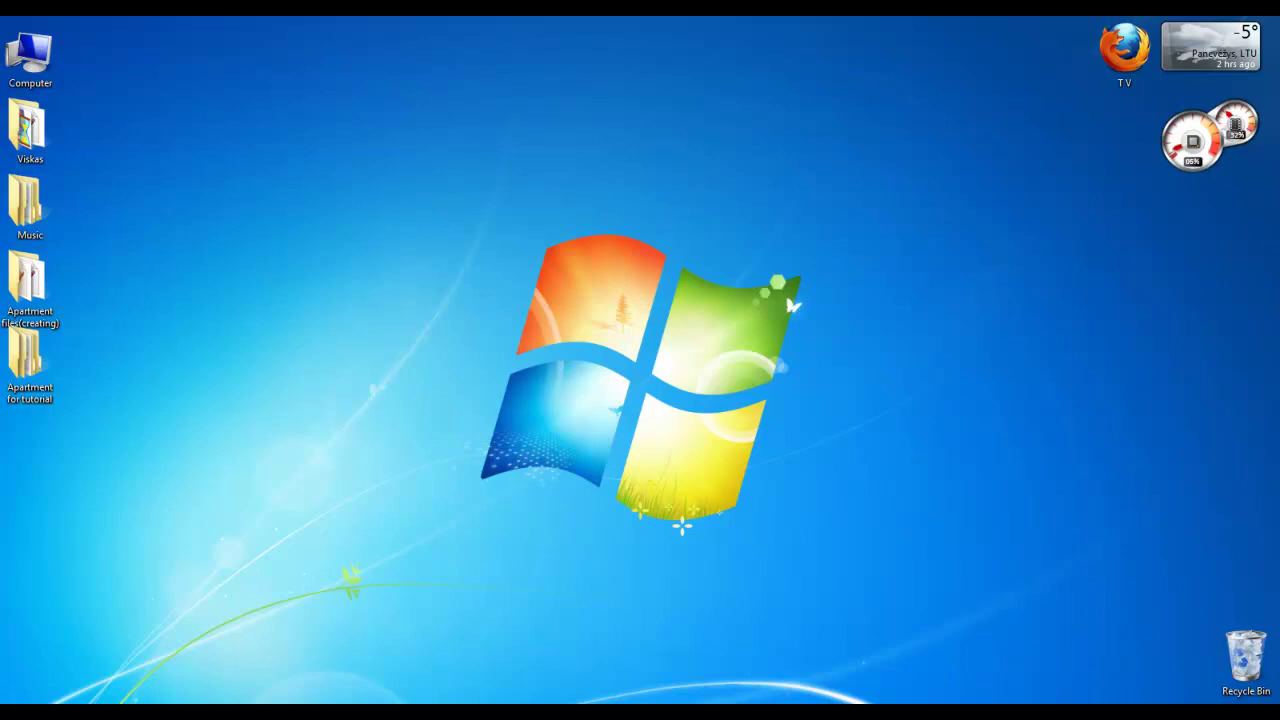
View the Apartment Plan image (1825 x 1866), zooming in and out, then close it
left_click(205, 712)
left_click_drag(452, 100, 482, 95)
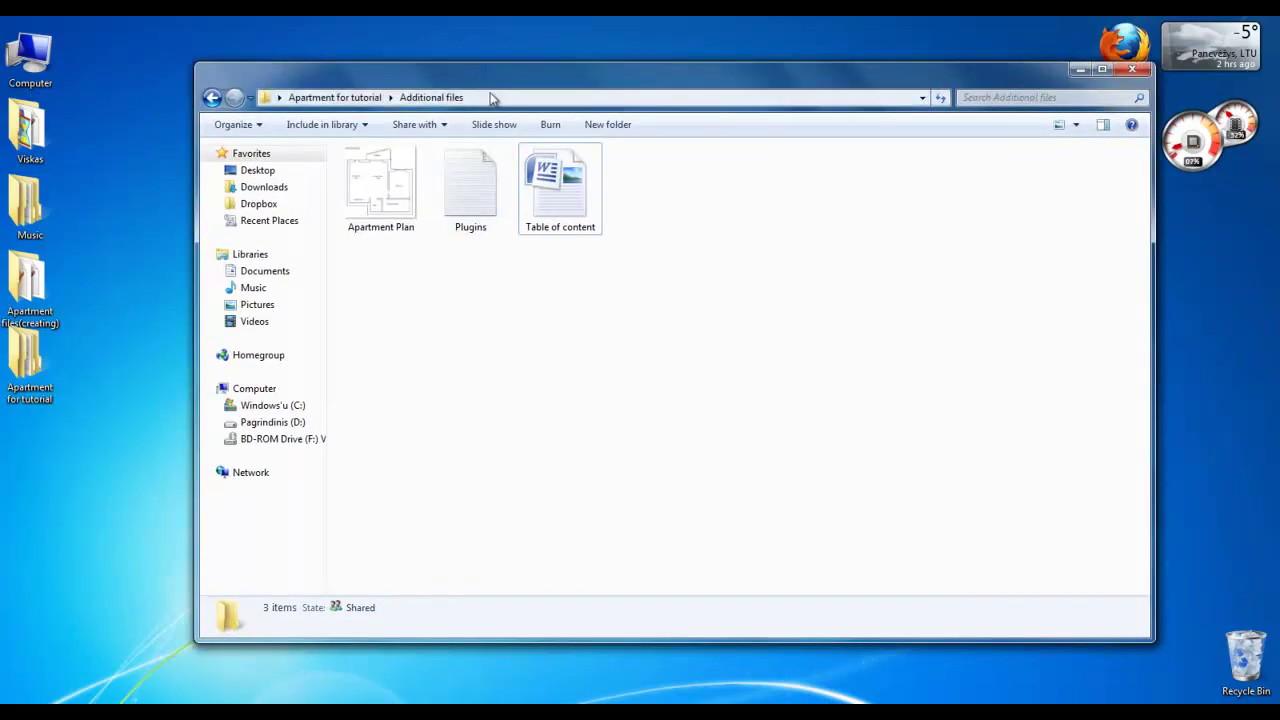
double_click(394, 218)
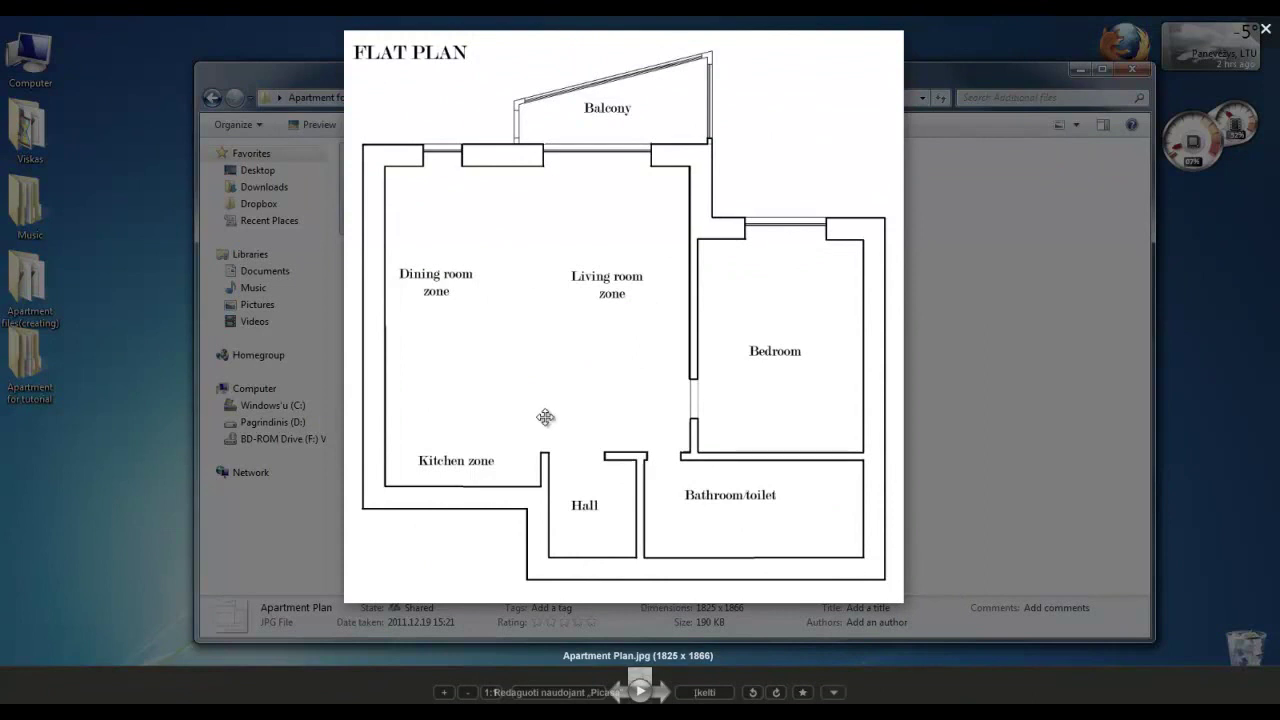
scroll(530, 450, "up", 3)
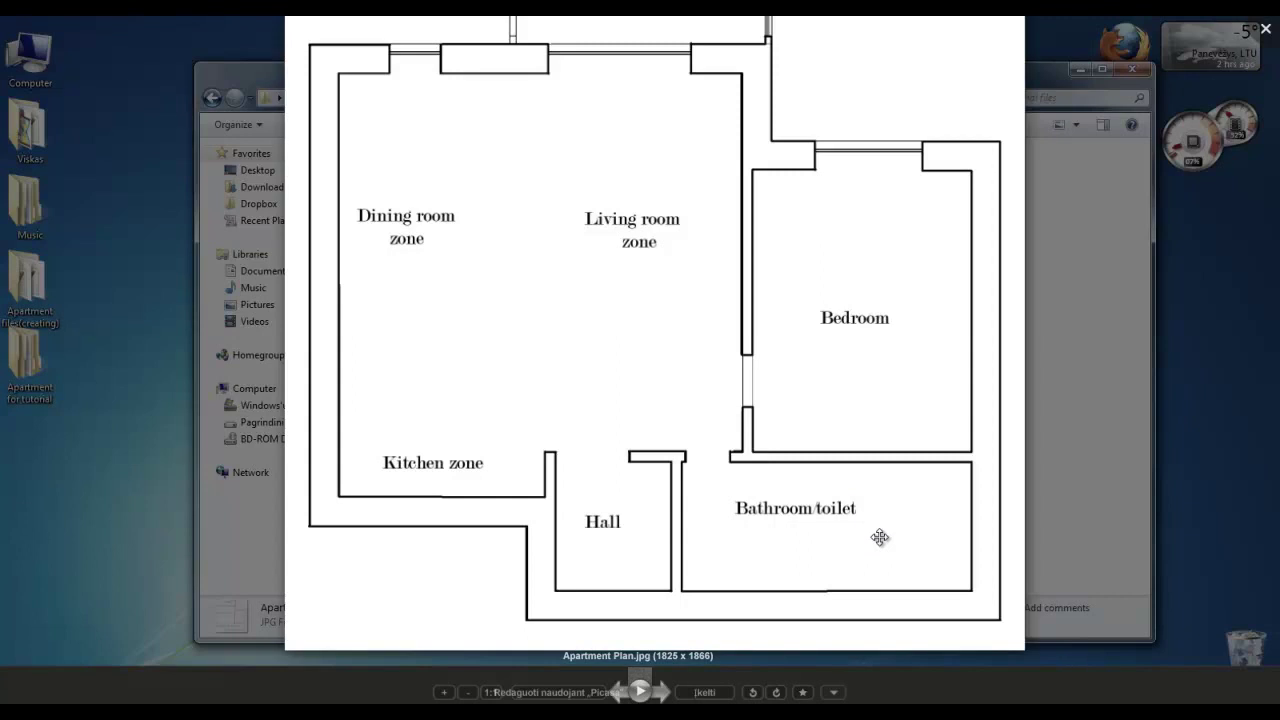
scroll(440, 469, "down", 2)
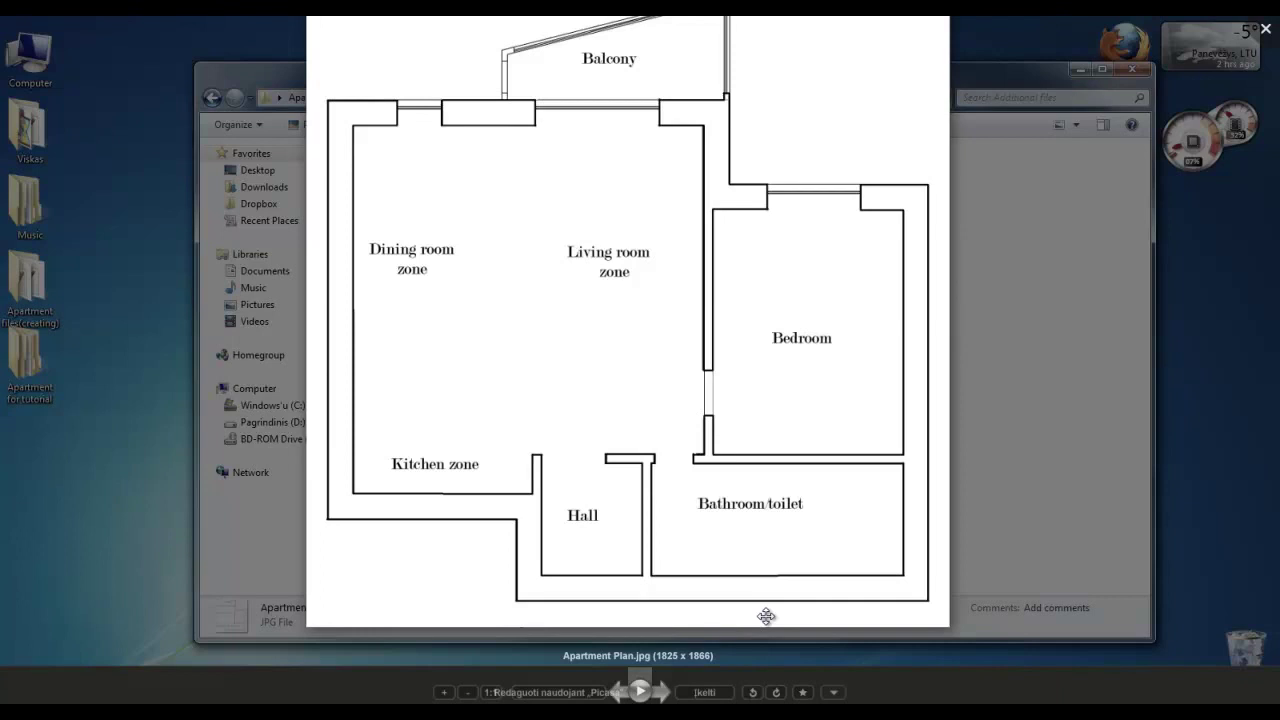
key("Escape")
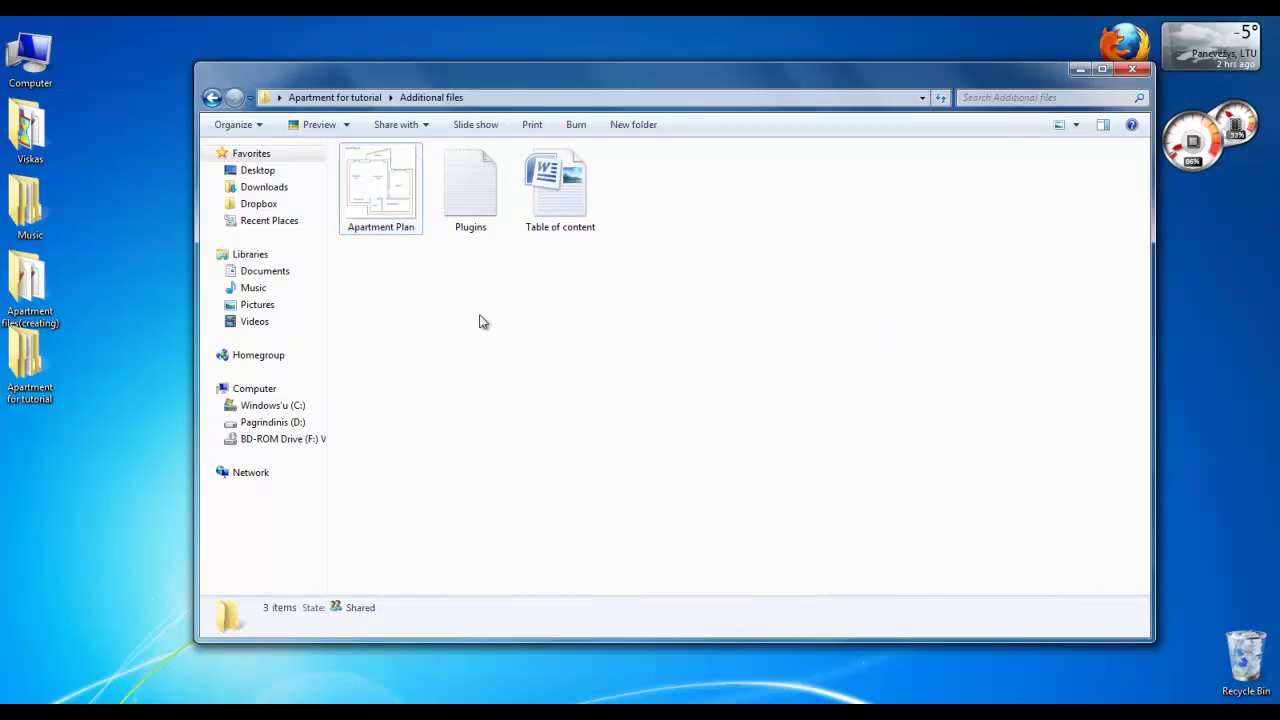
Open the Plugins text file, read the plugin list from V-ray for sketchup onward, and close it
key("Right")
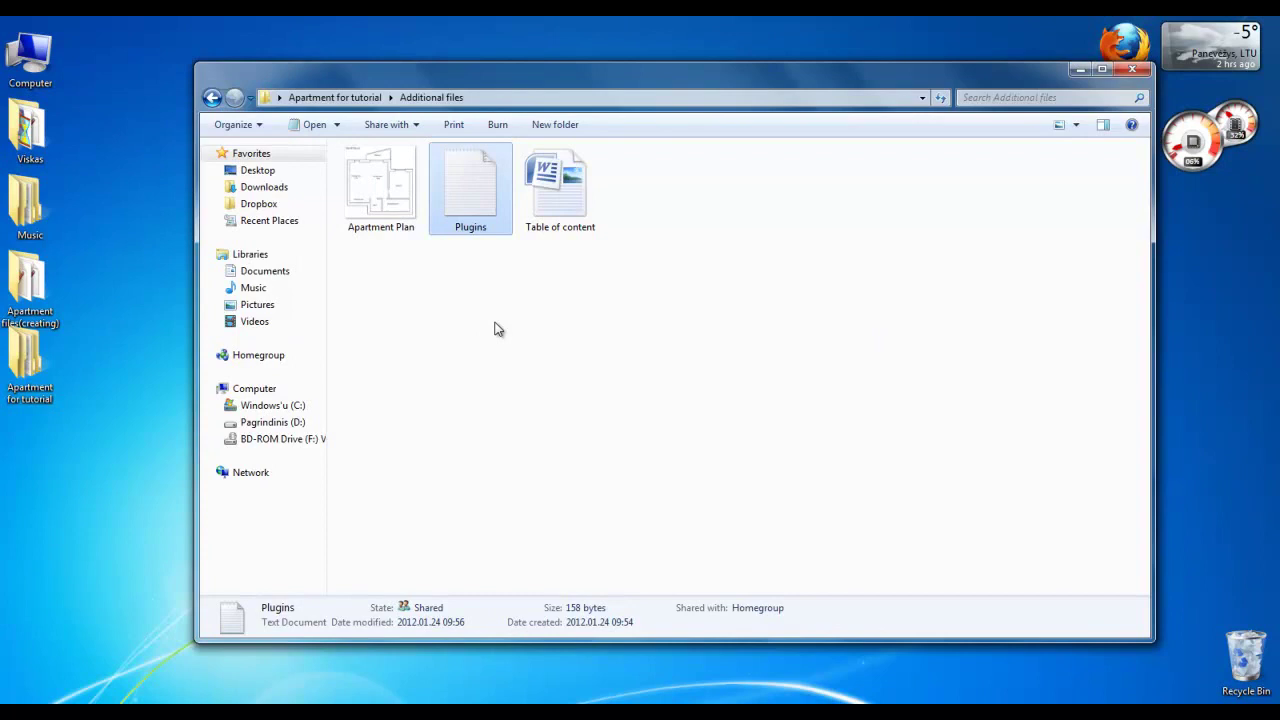
double_click(486, 224)
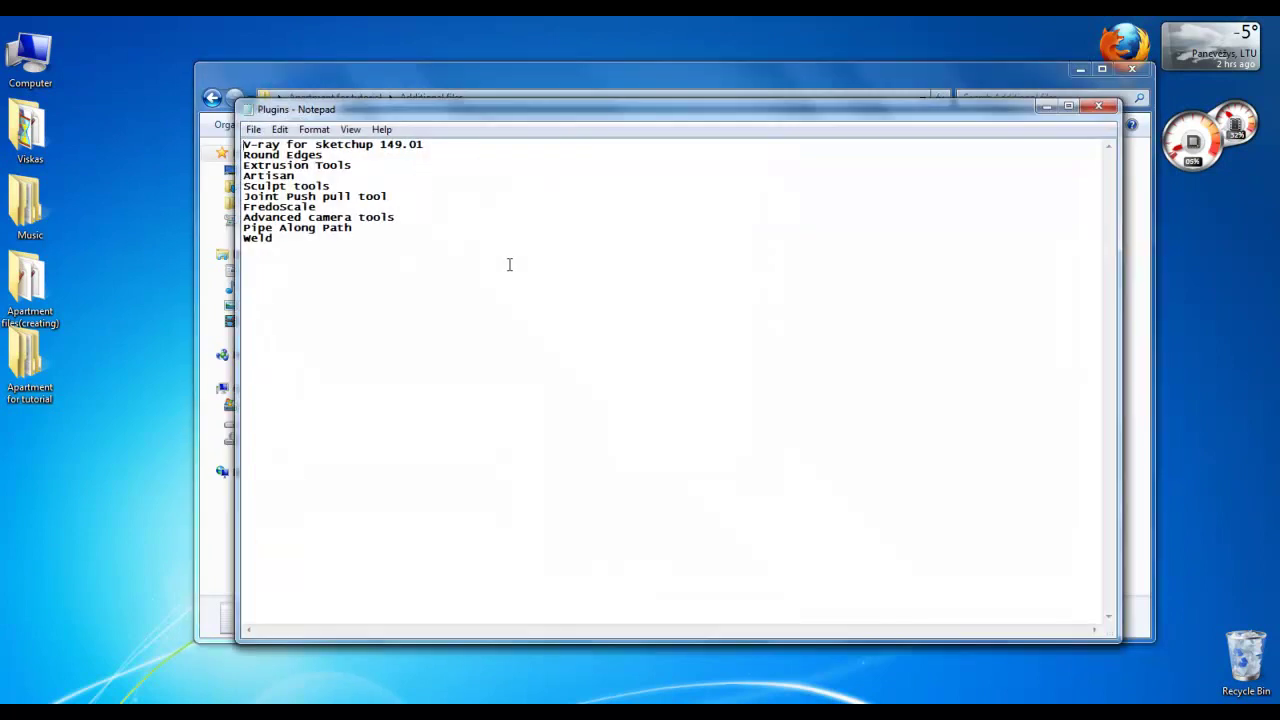
left_click_drag(509, 264, 248, 124)
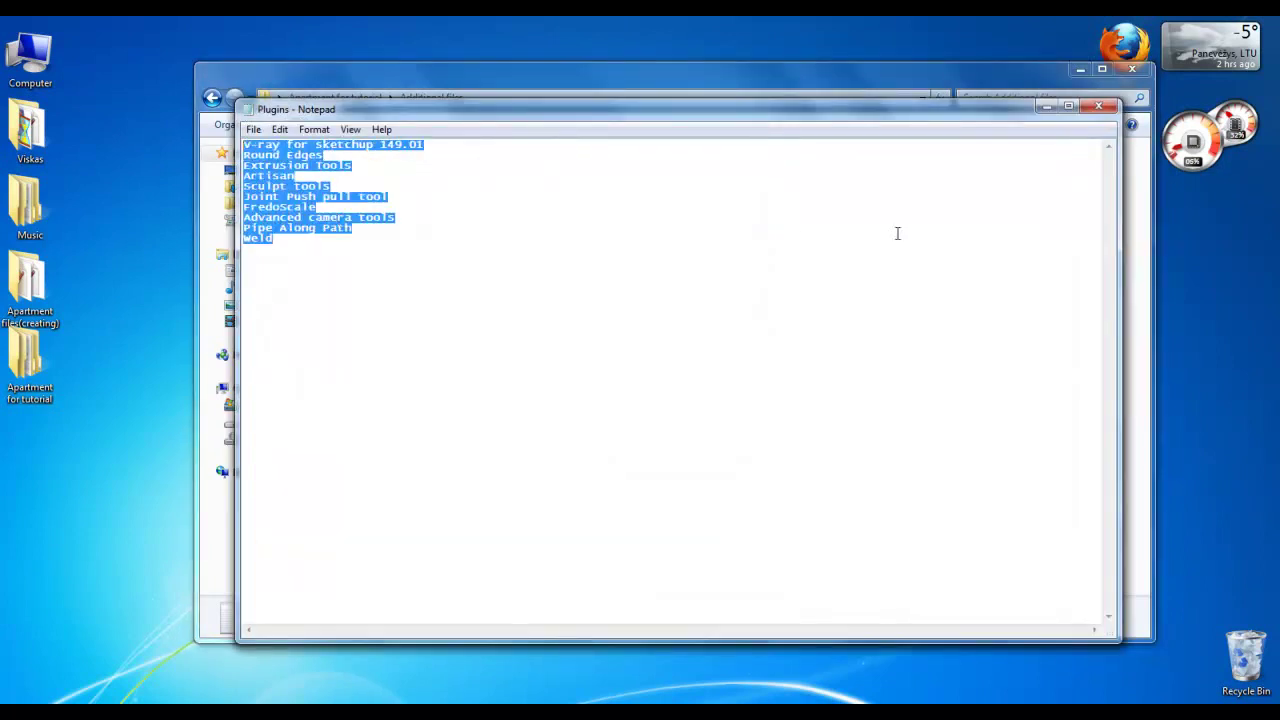
left_click(1098, 105)
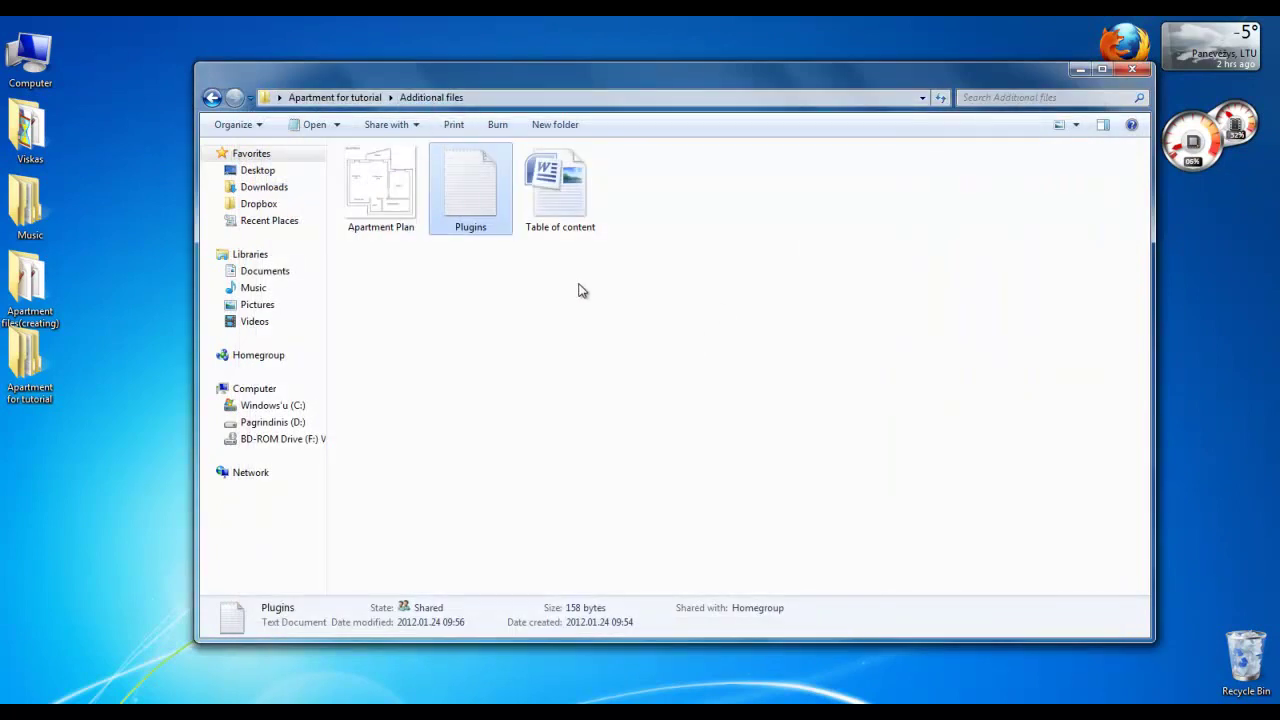
Read the Table of content document's seven texturing and rendering lessons in Word, then close it
double_click(568, 203)
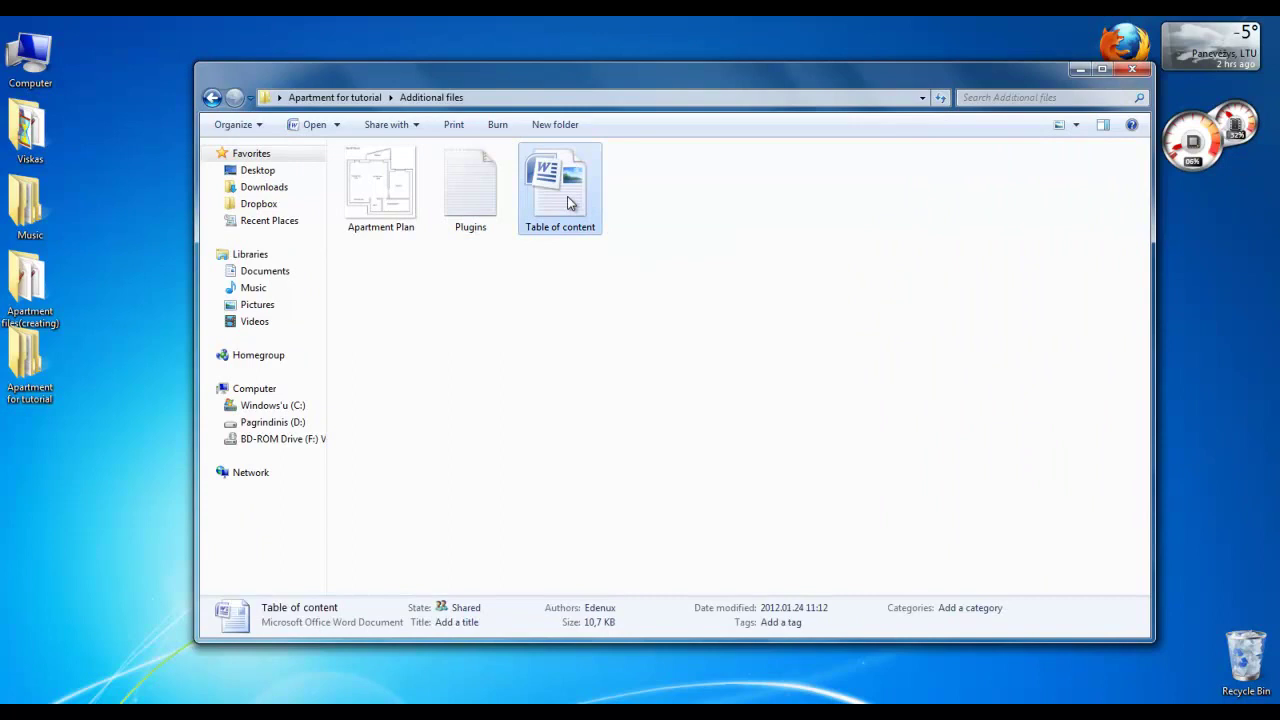
scroll(568, 196, "down", 2)
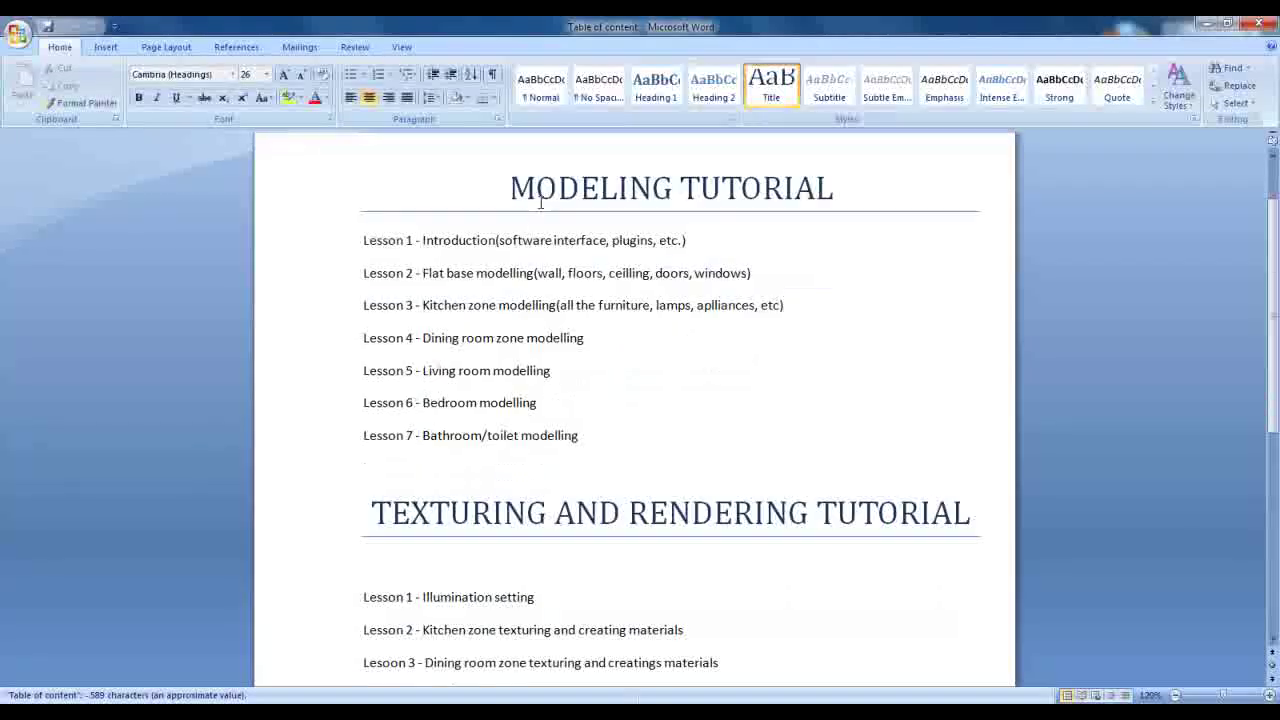
left_click_drag(364, 242, 662, 435)
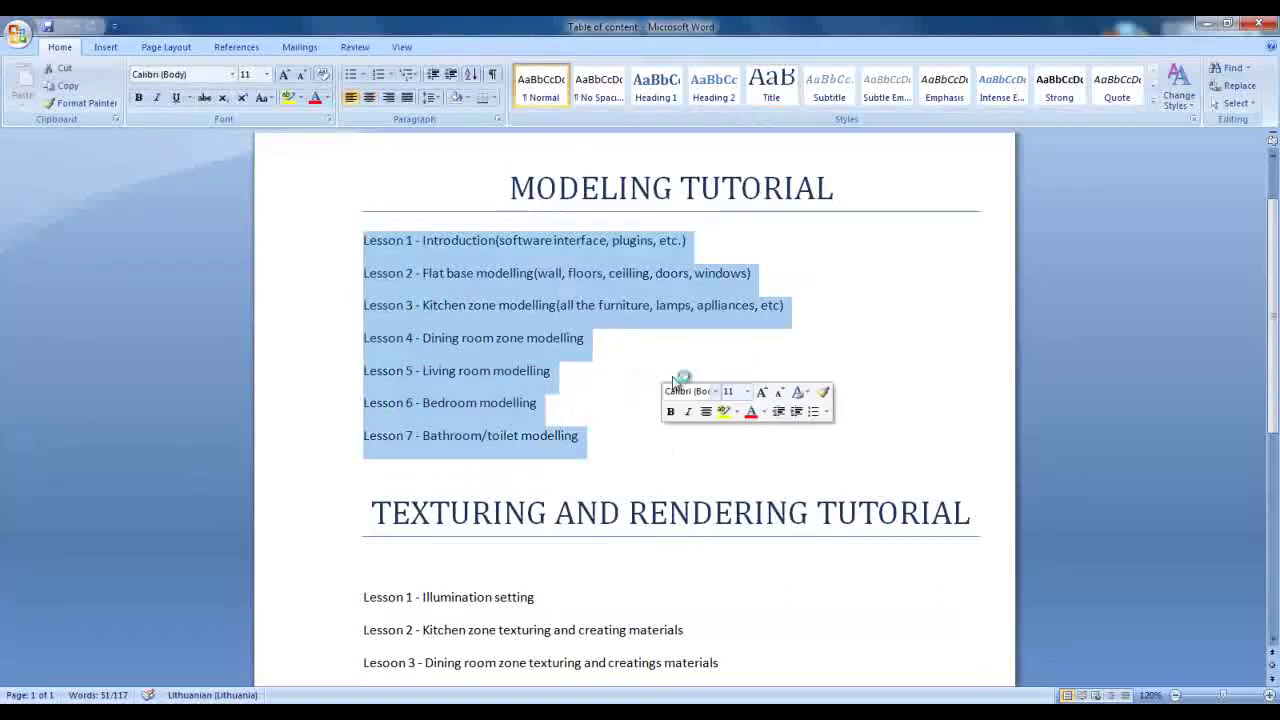
scroll(706, 293, "down", 7)
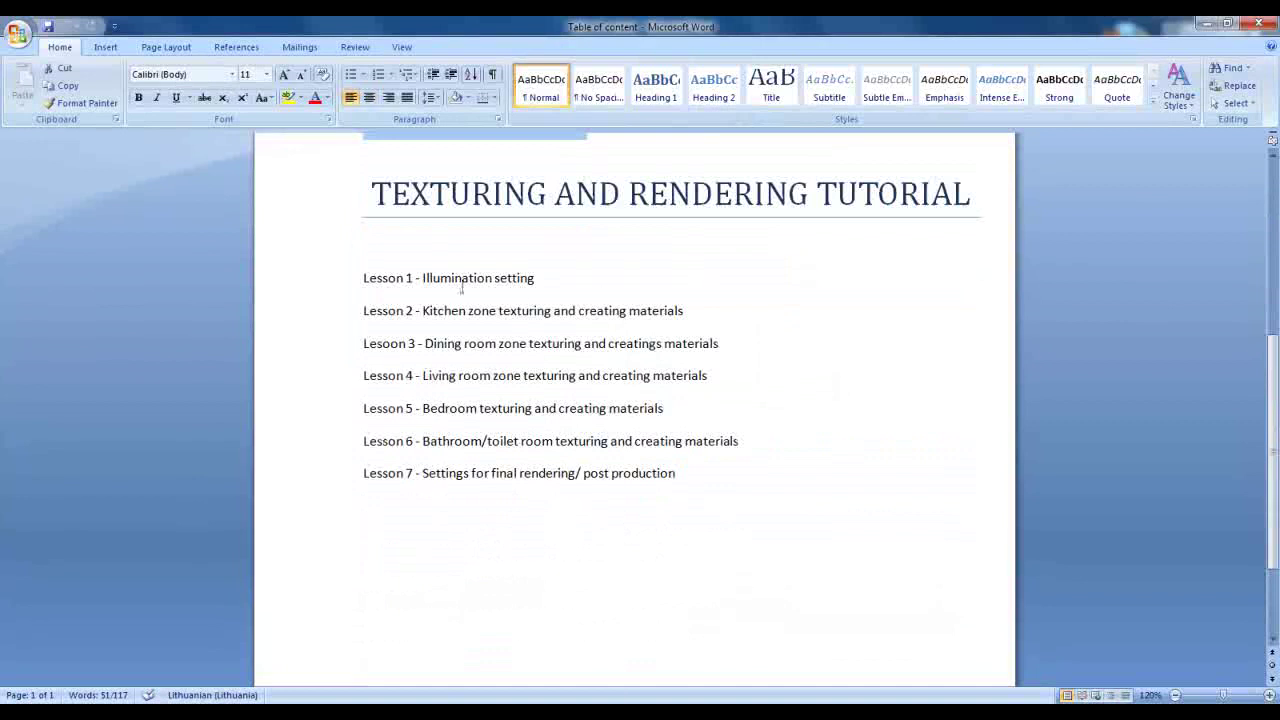
left_click_drag(424, 279, 548, 278)
left_click(560, 279)
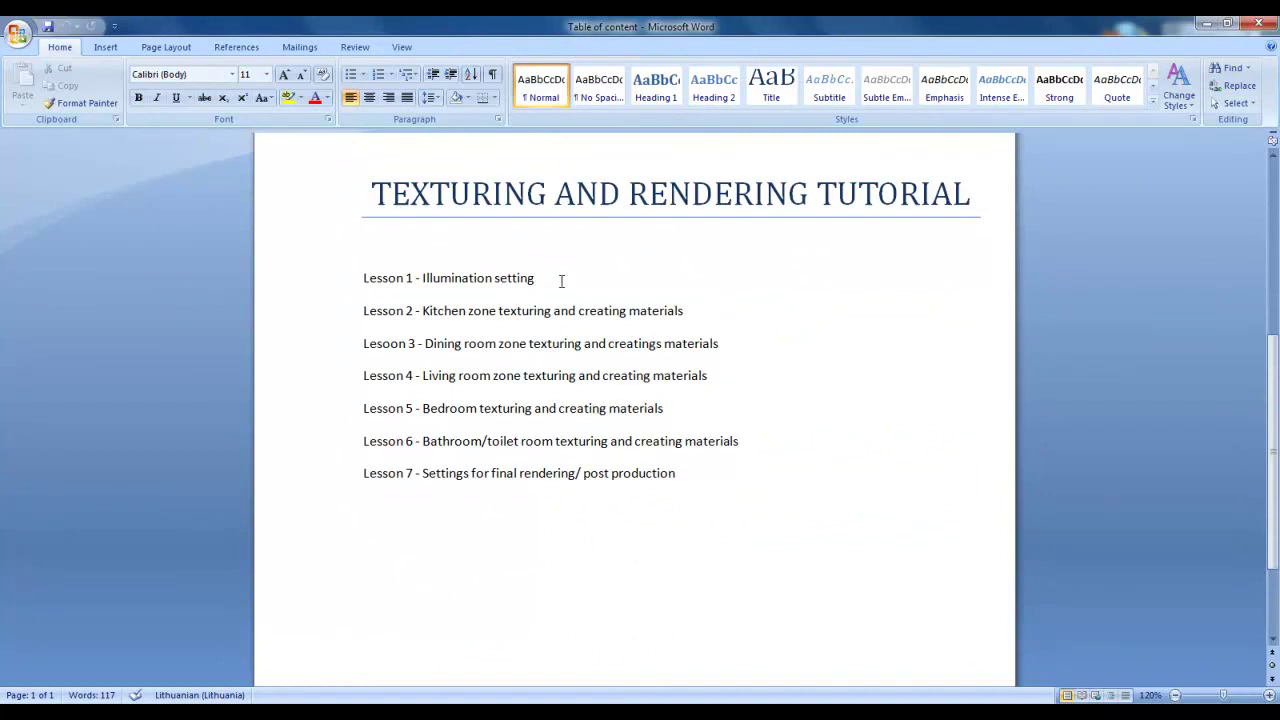
scroll(561, 281, "down", 2)
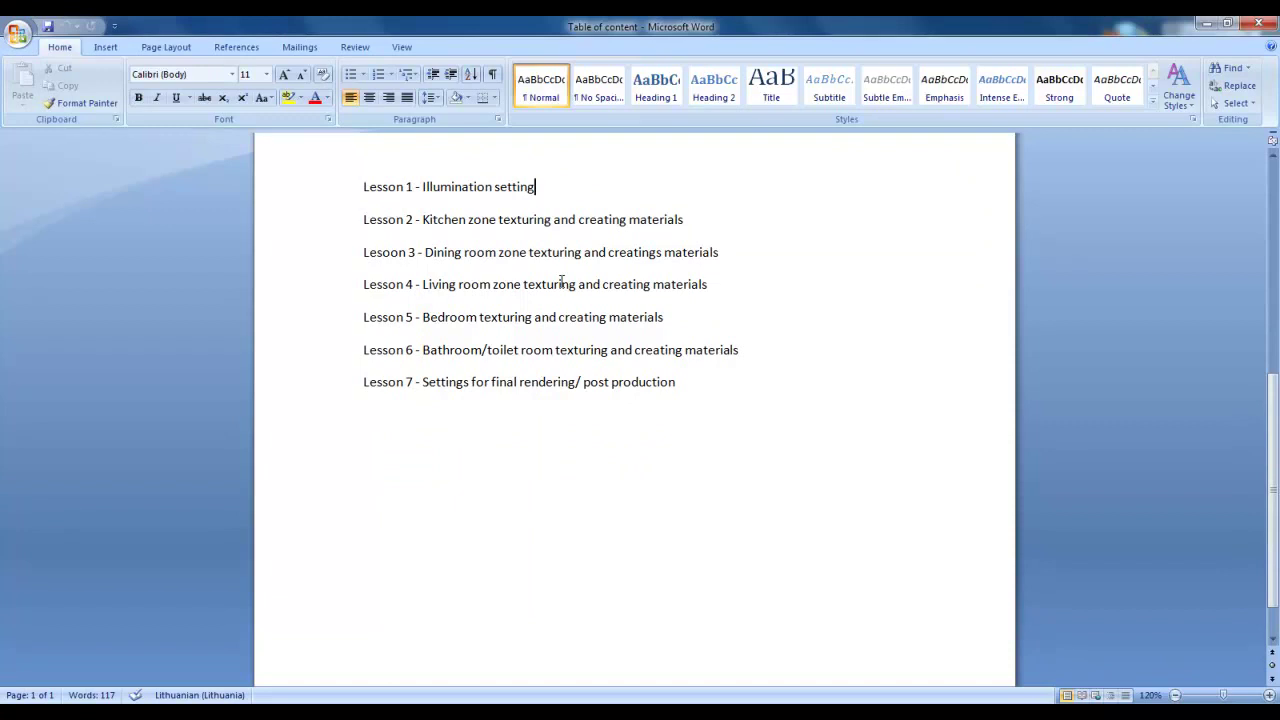
key("alt+F4")
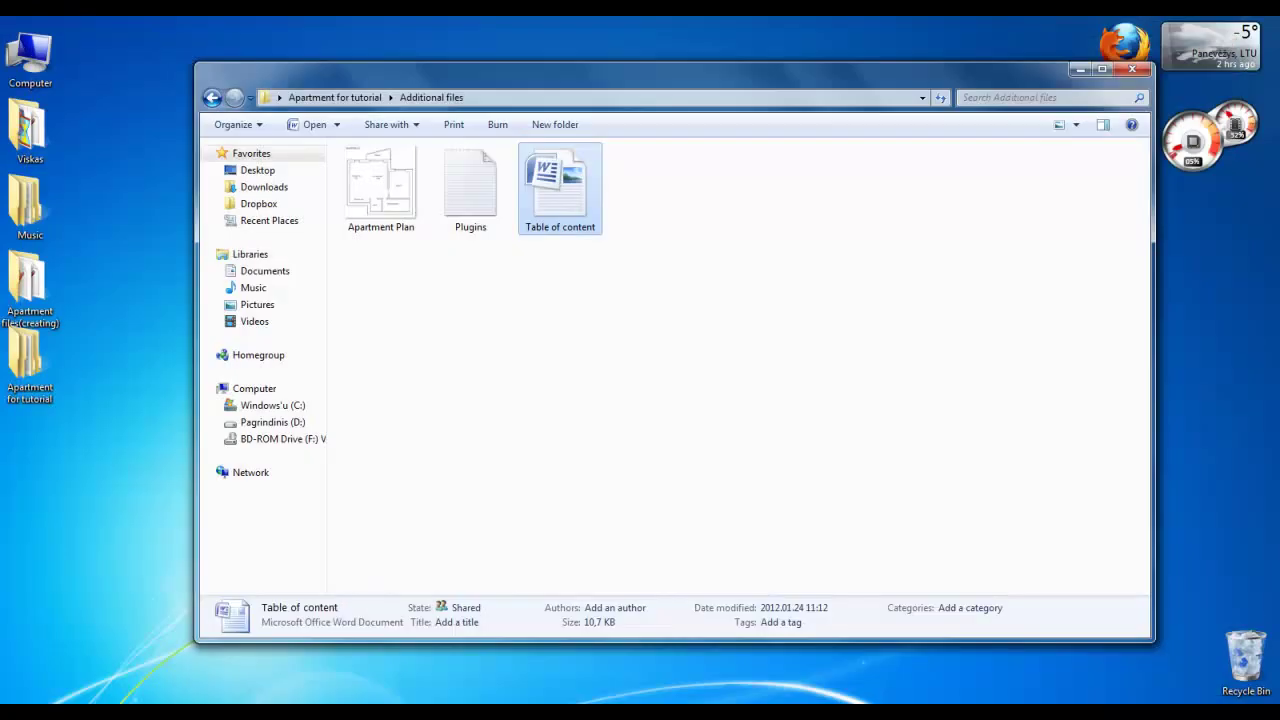
Bring the SketchUp model with the standing figure to the front
left_click(600, 360)
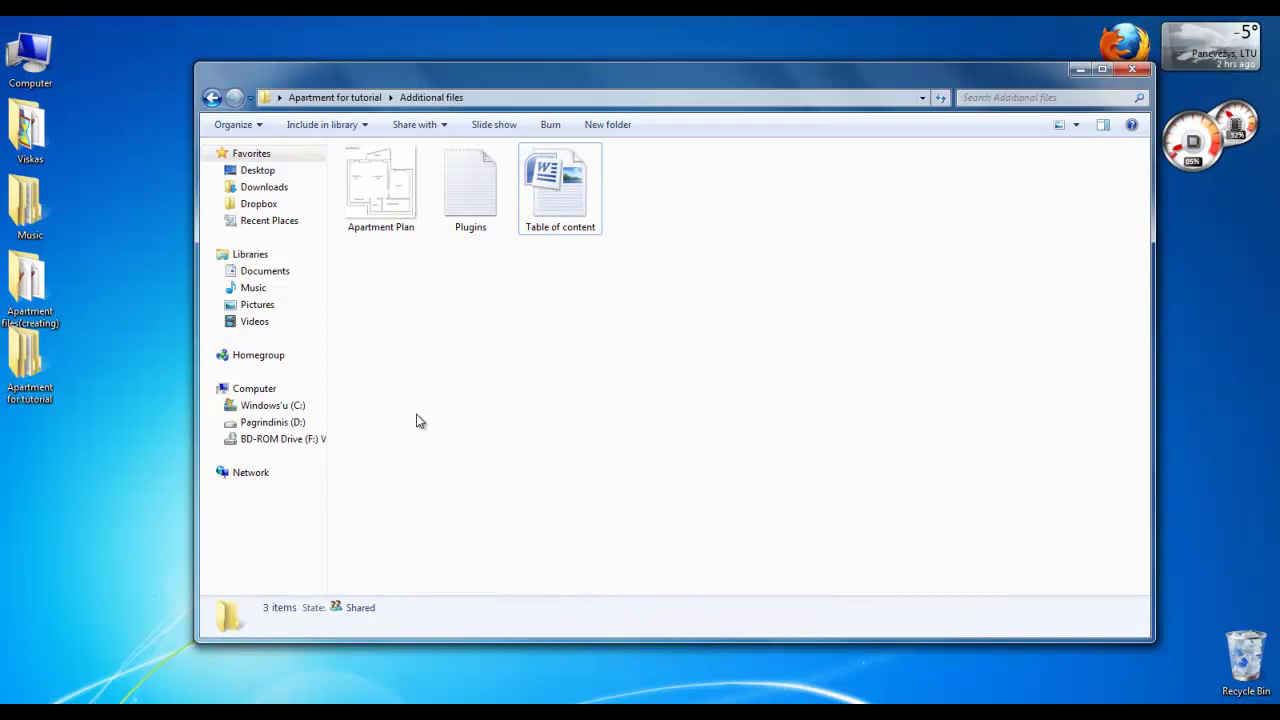
left_click(180, 697)
left_click(287, 642)
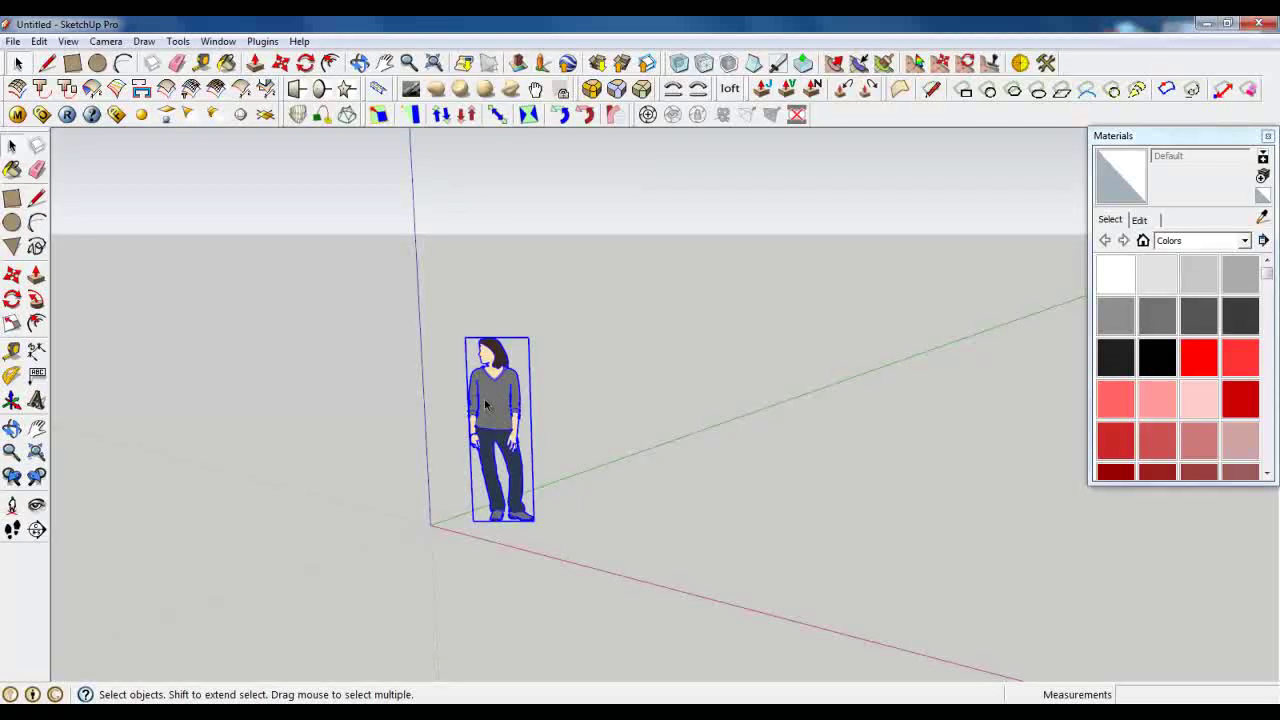
left_click(46, 62)
left_click(18, 62)
Save the toolbar positions, undock Sculpt Tools, then restore the saved toolbar layout
left_click(68, 41)
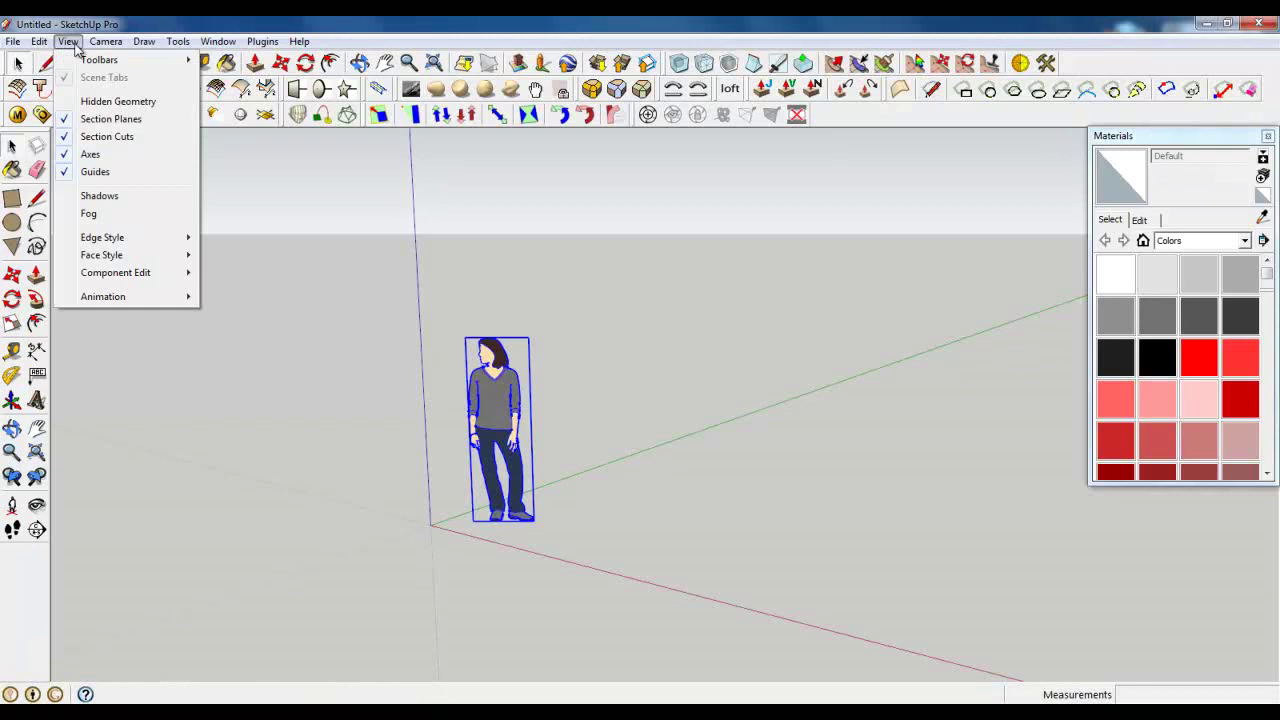
mouse_move(100, 60)
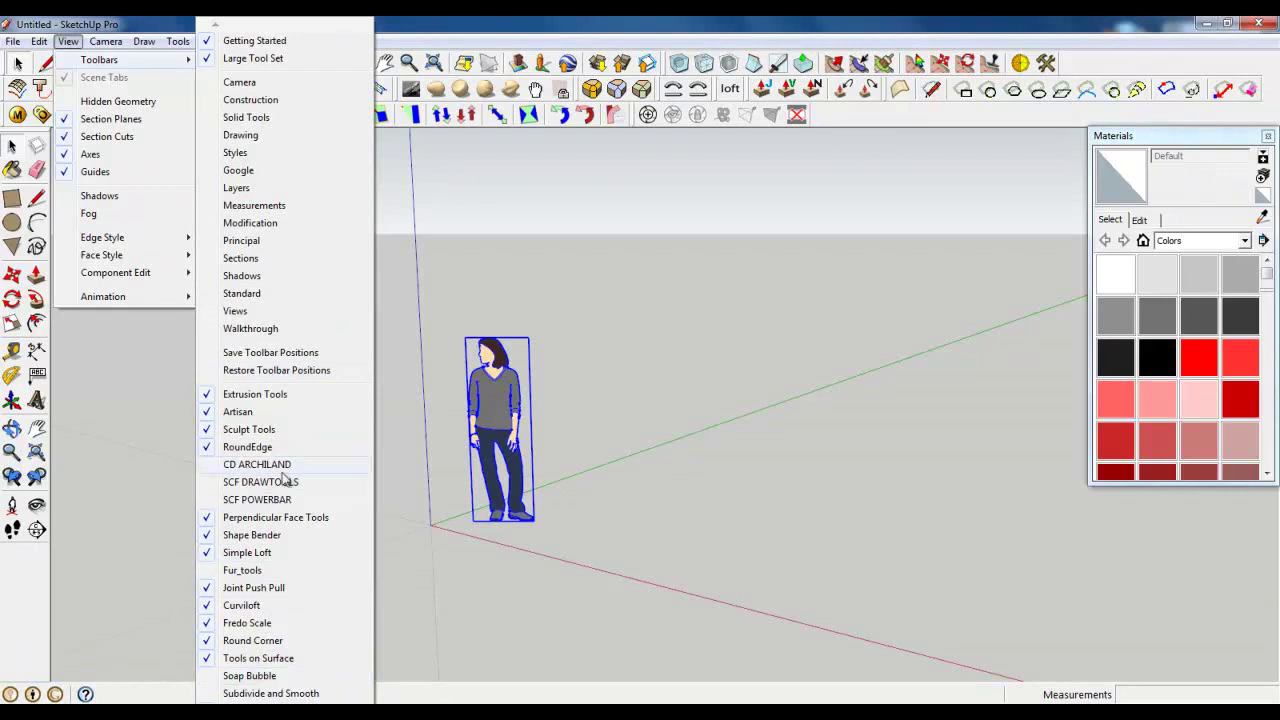
left_click(283, 355)
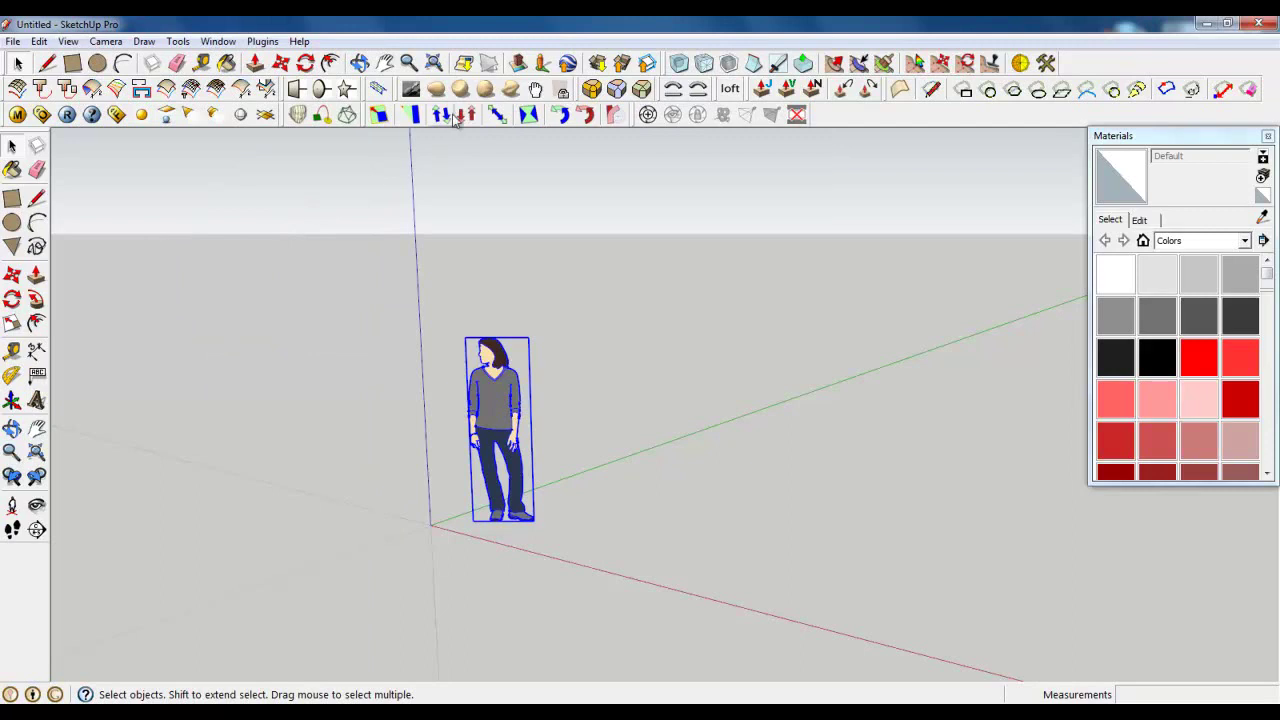
left_click_drag(397, 88, 225, 308)
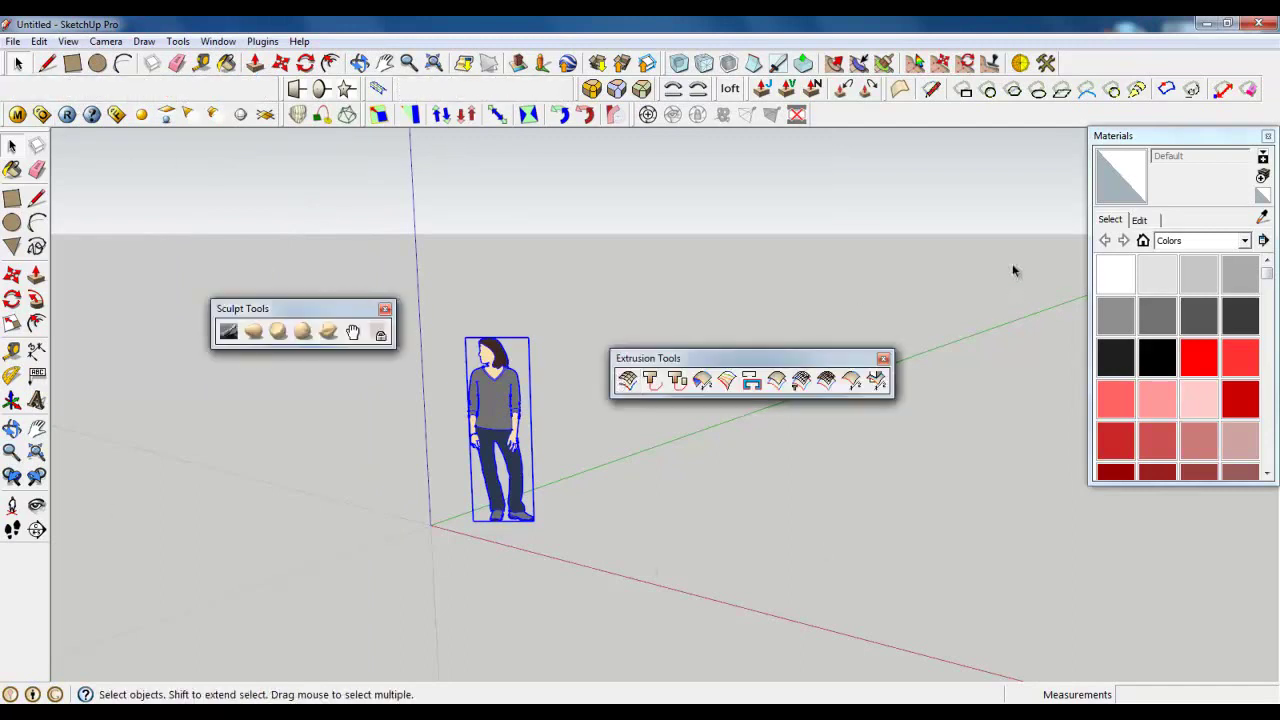
left_click(68, 41)
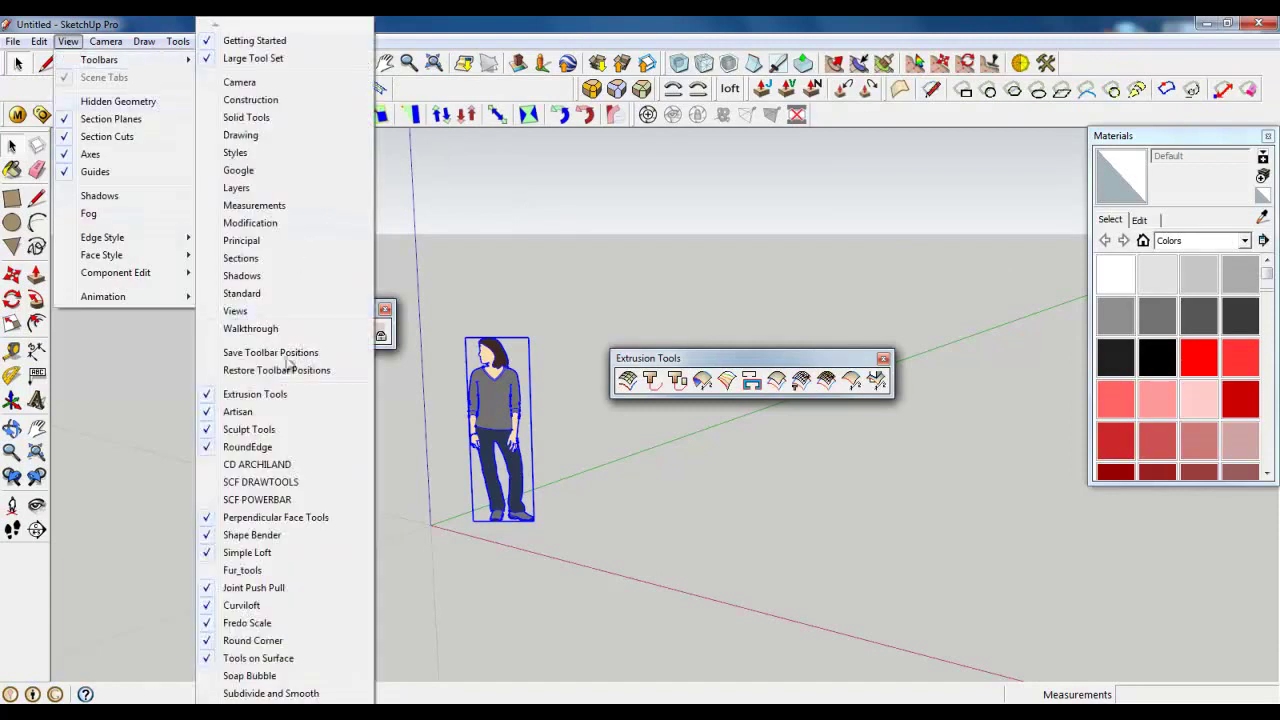
left_click(282, 371)
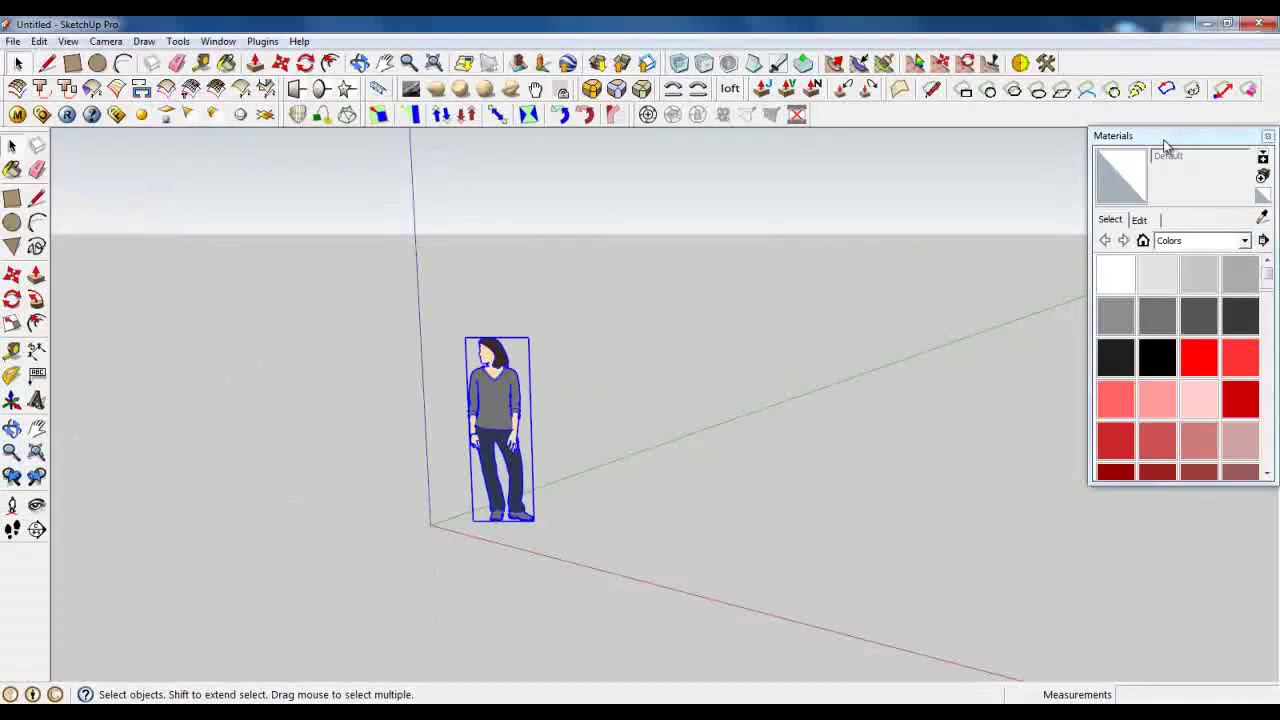
Set the model's length units to Millimeters in Model Info
left_click(218, 41)
left_click(238, 57)
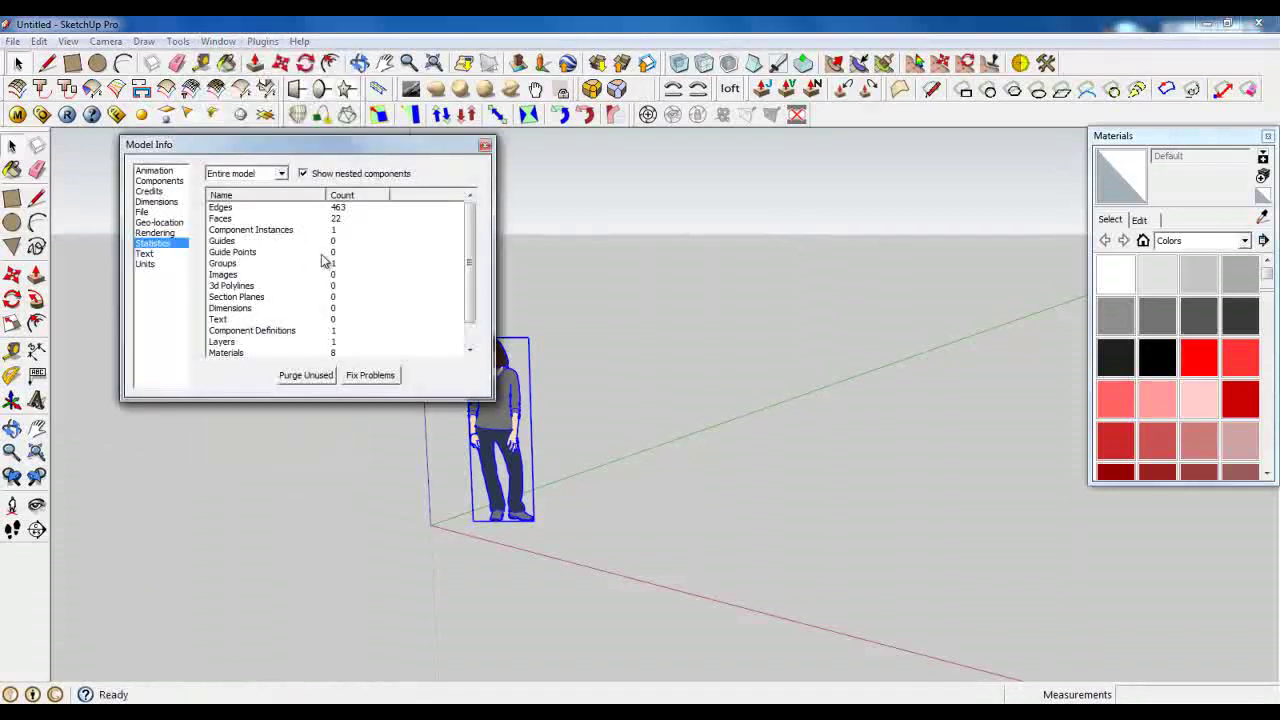
left_click(160, 265)
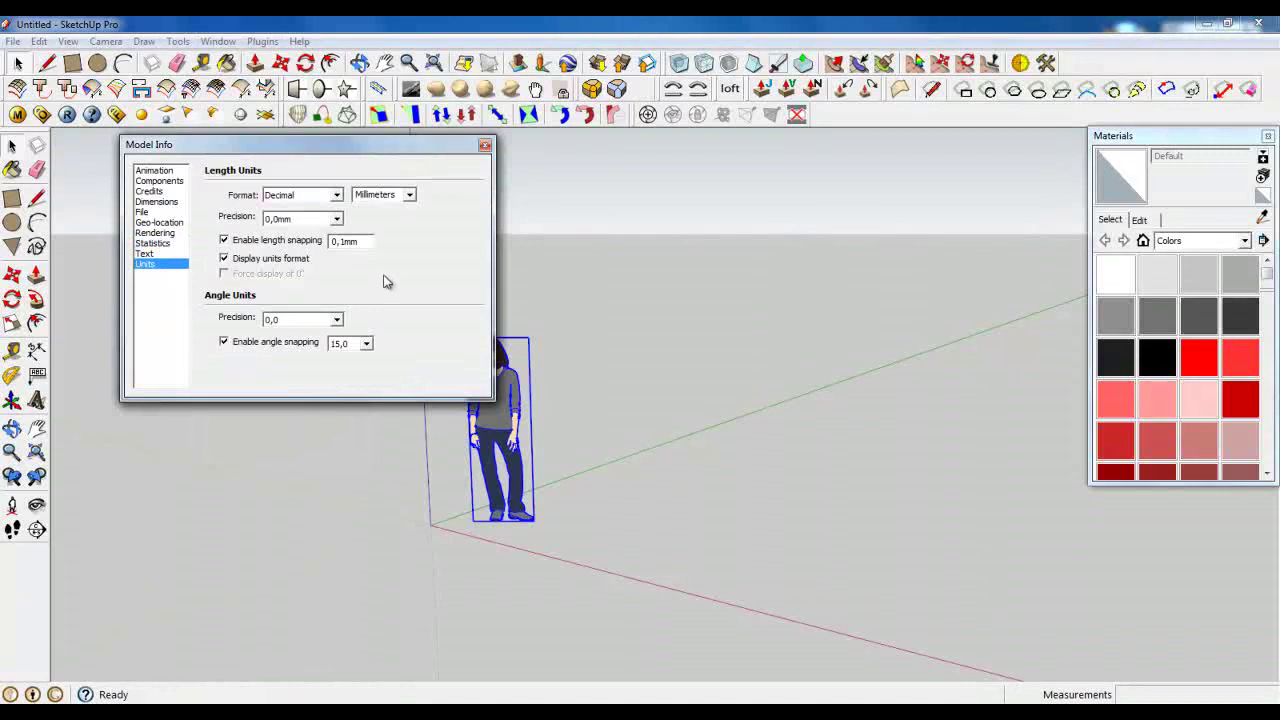
left_click(409, 194)
left_click(406, 233)
left_click(485, 145)
Apply Architectural Design Style after trying Simple Style, then close the Styles and Materials panels
left_click(261, 43)
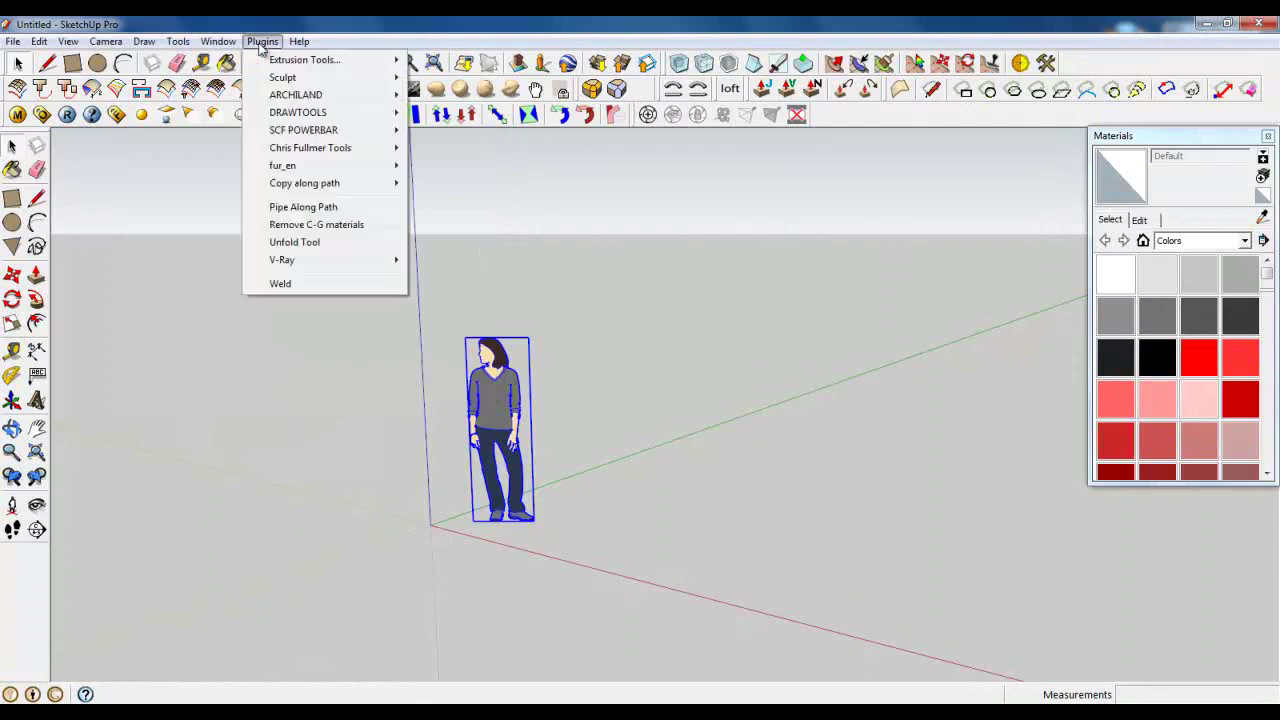
mouse_move(216, 41)
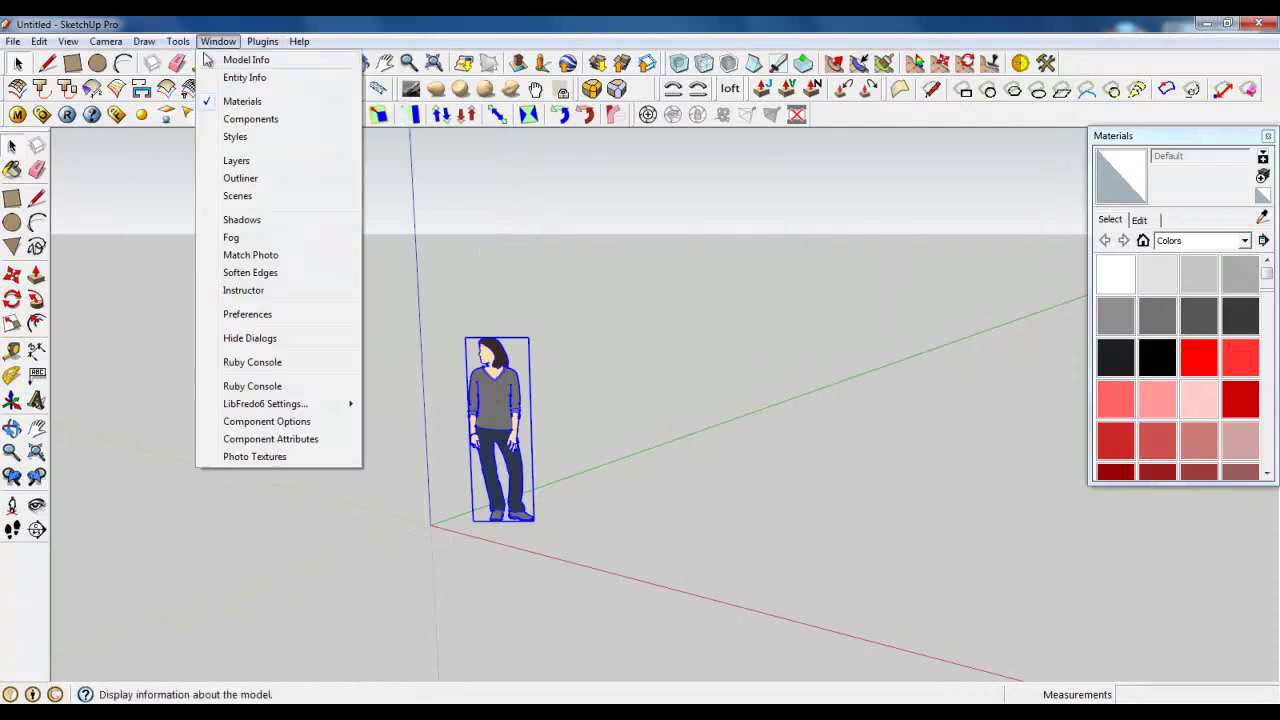
left_click(229, 134)
left_click_drag(1152, 55, 1099, 67)
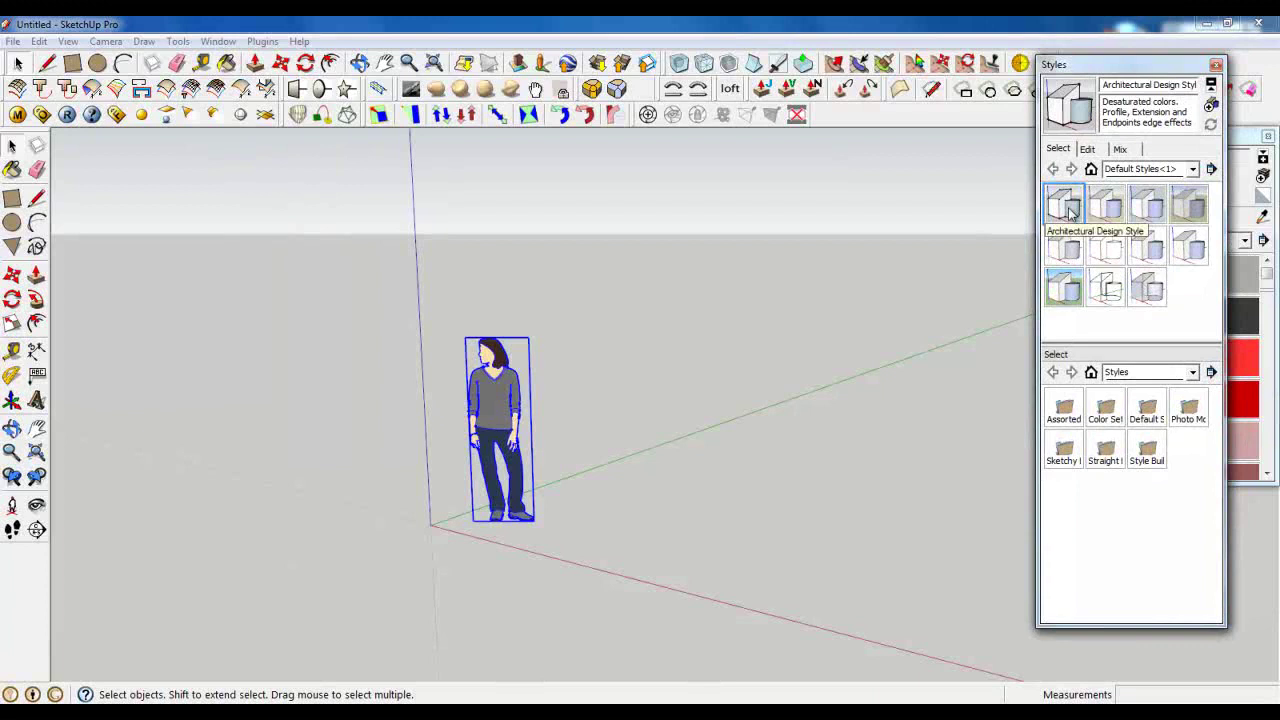
left_click(1062, 290)
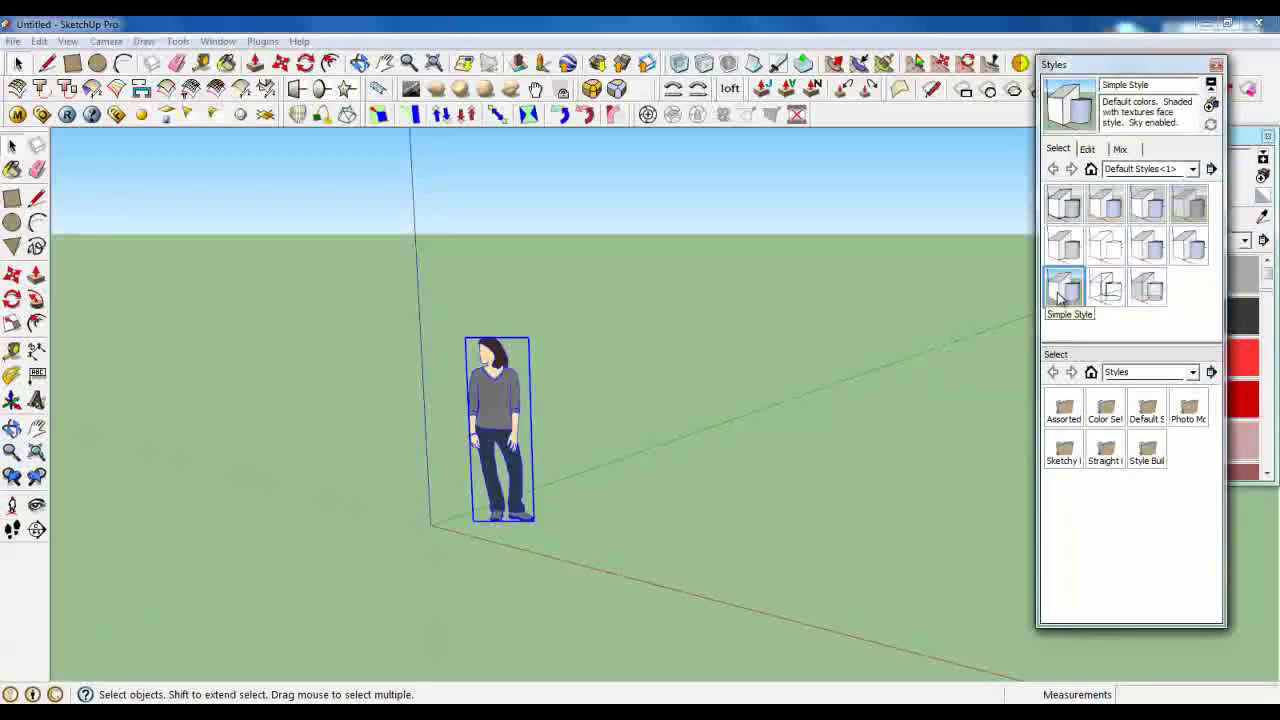
left_click(1063, 206)
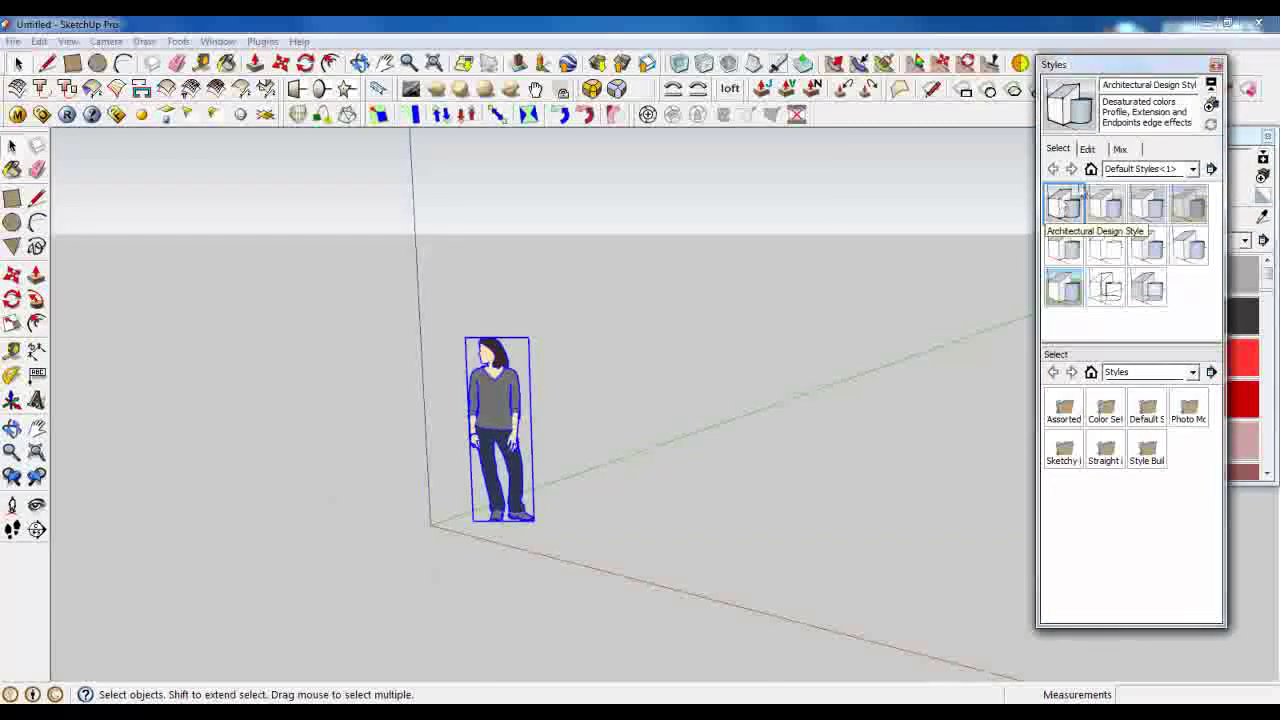
left_click(1216, 64)
left_click(1267, 135)
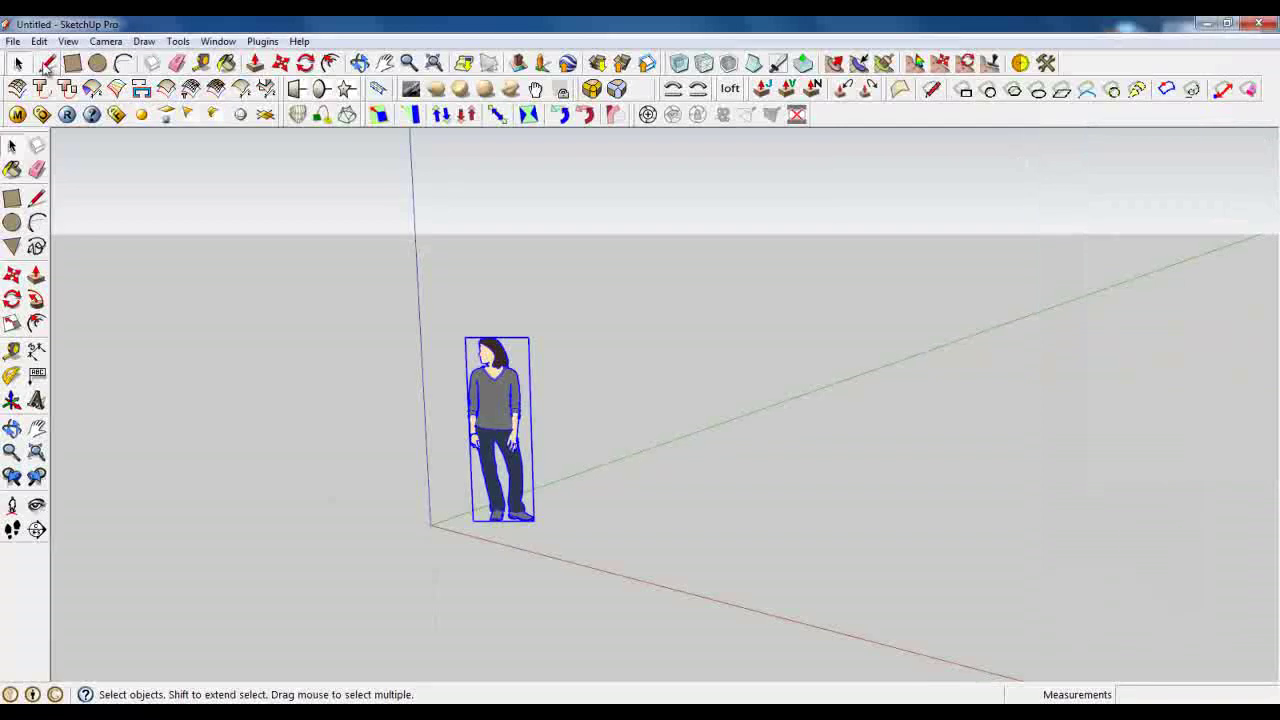
left_click(24, 64)
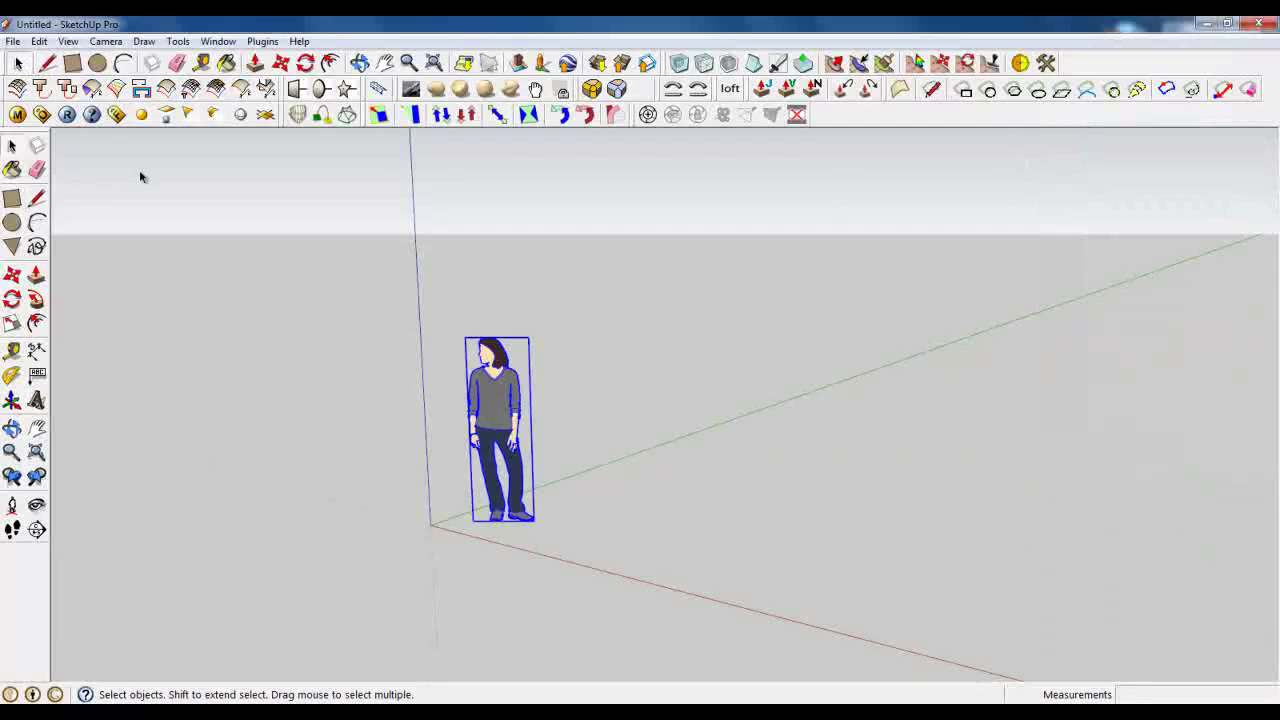